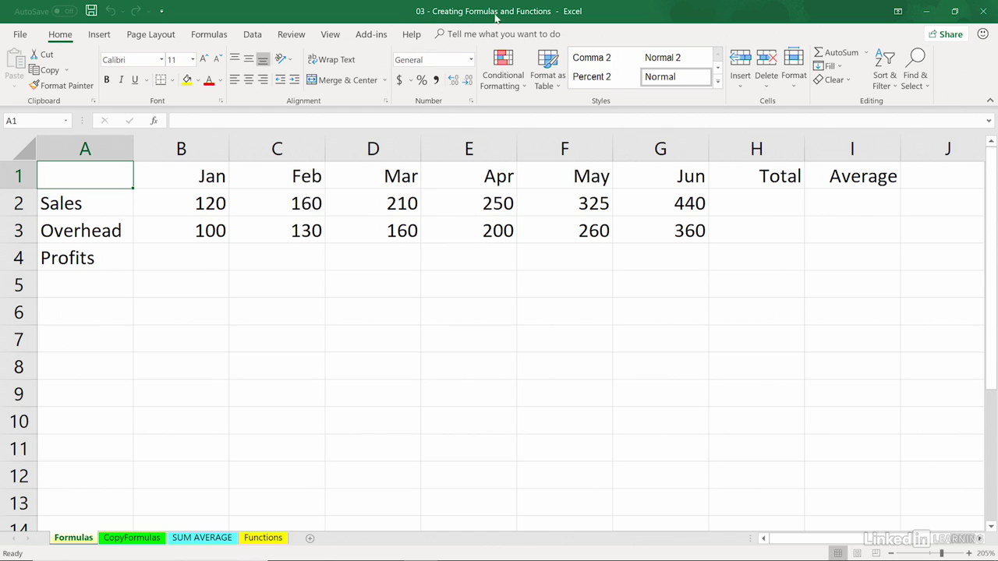
# Enter the January profit formula =B2-B3 in cell B4, and clear the cell again.
pyautogui.click(202, 256)
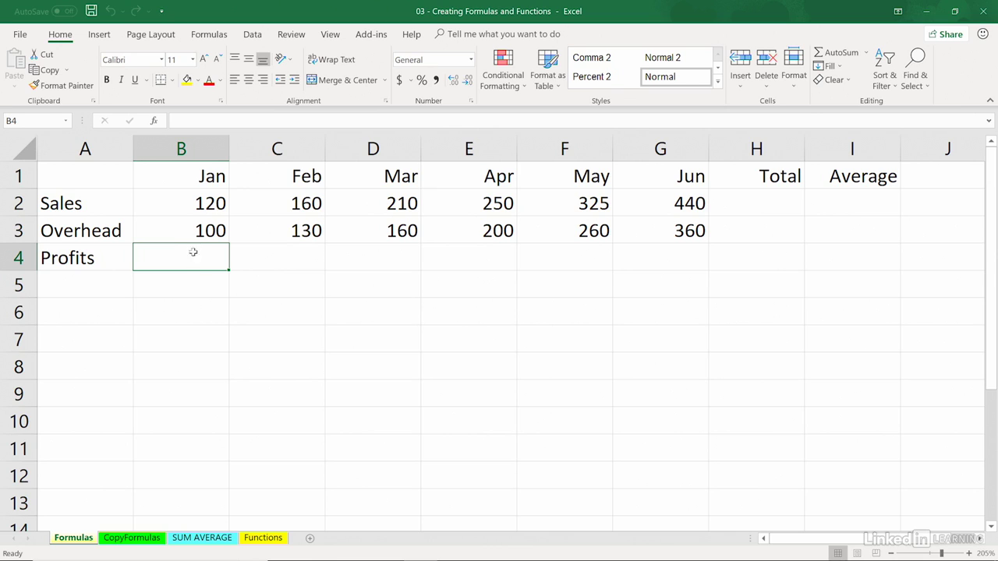
pyautogui.write('=')
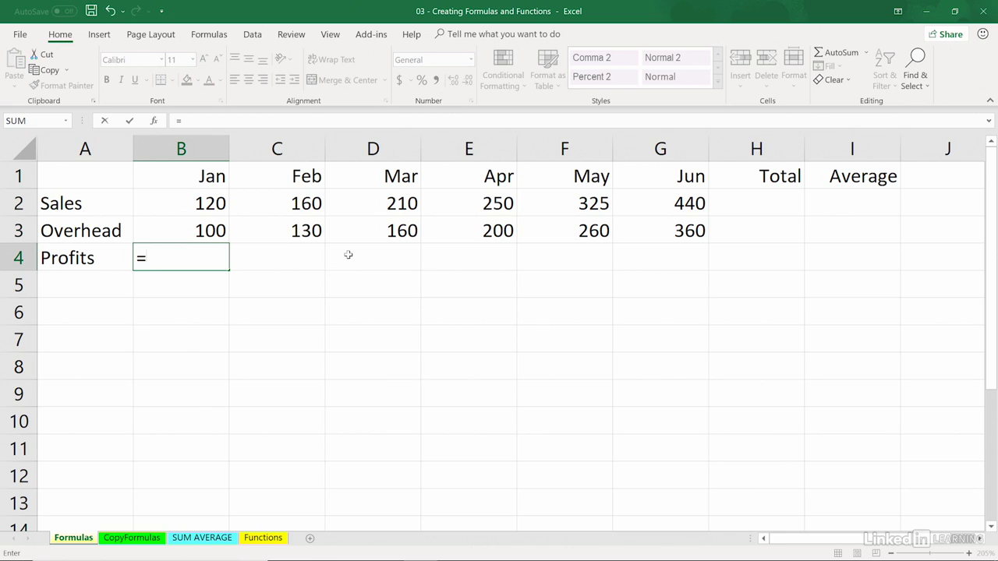
pyautogui.write('b2-')
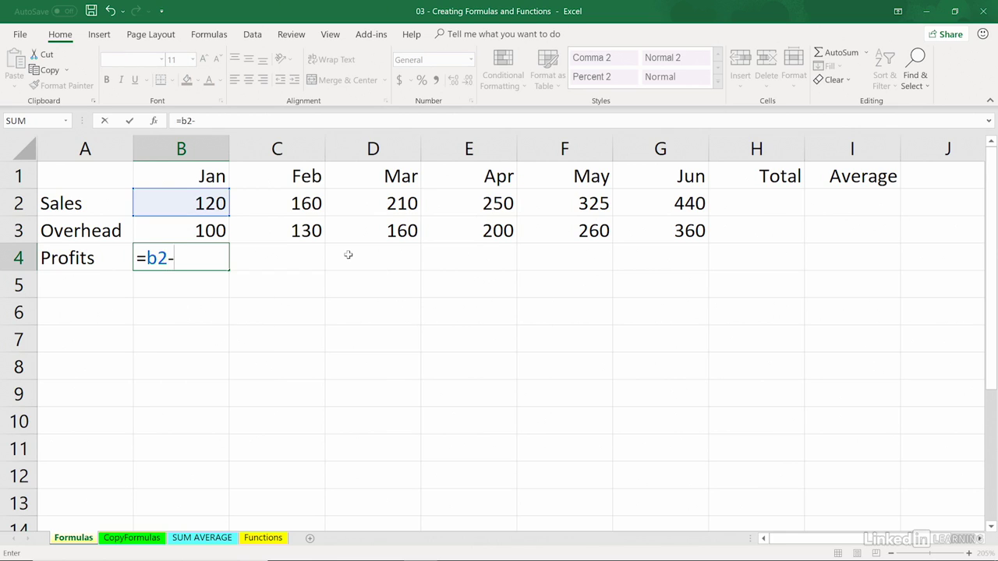
pyautogui.write('b3')
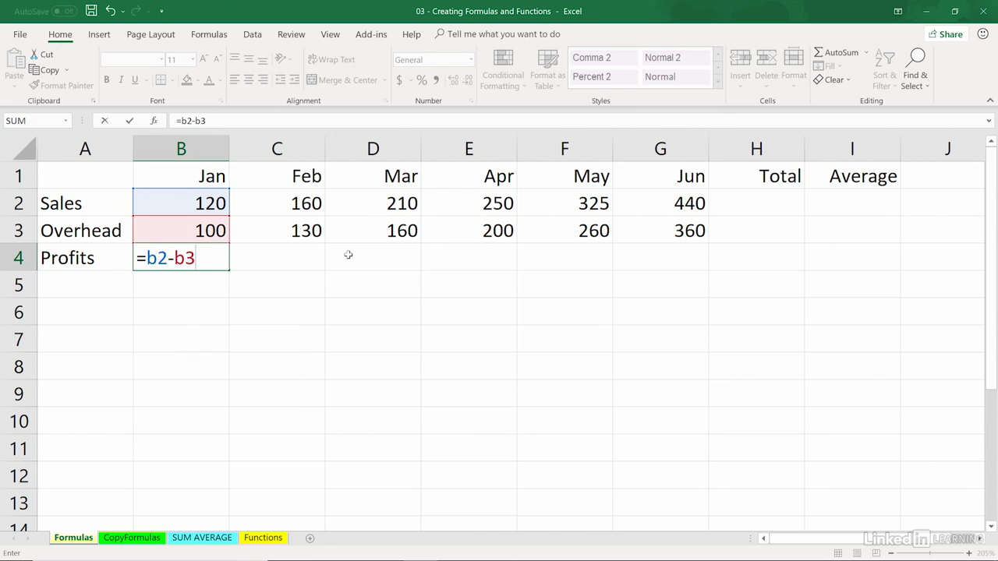
pyautogui.press('Return')
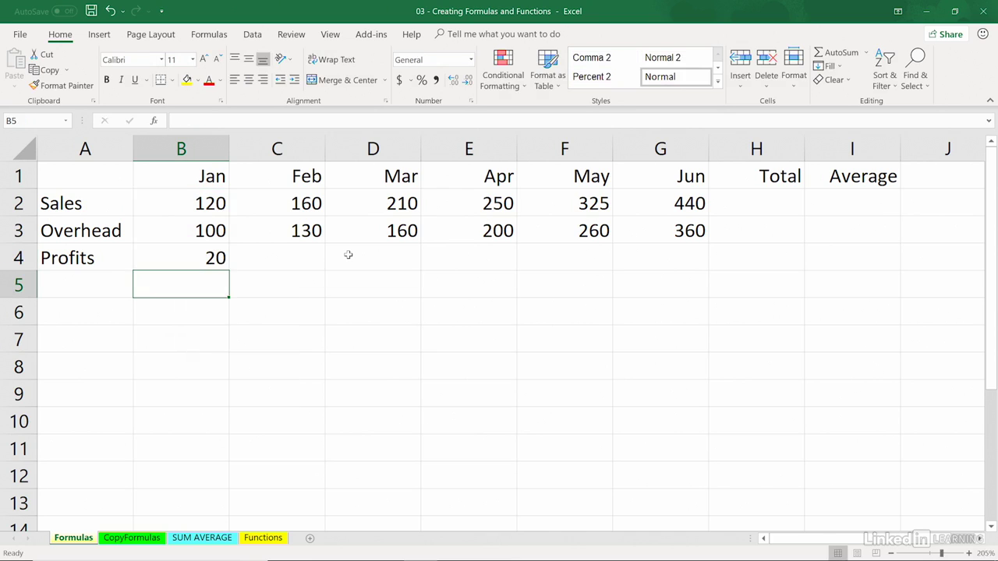
pyautogui.press('Up')
pyautogui.press('Delete')
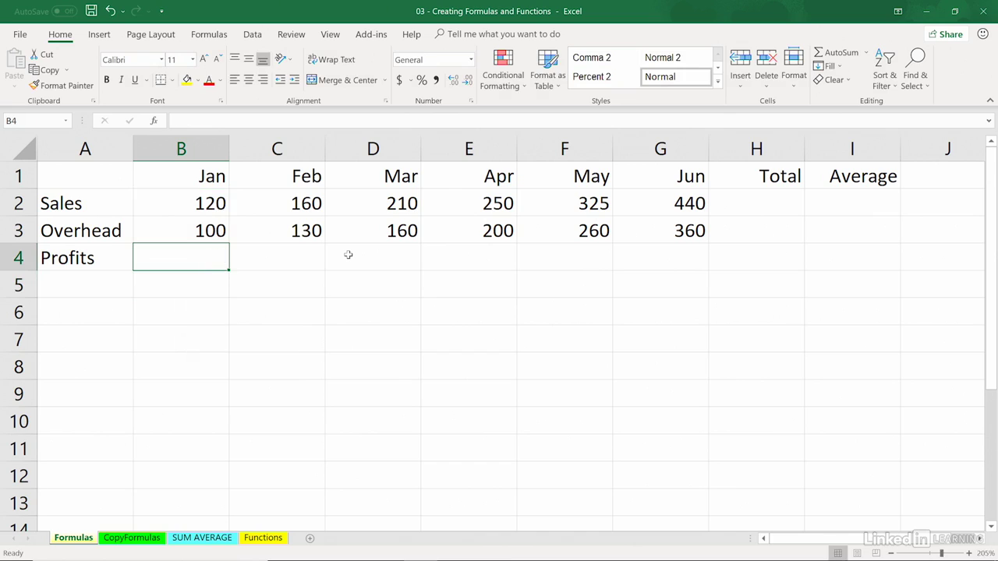
# Build =B2-B3 in cell B4 by pointing to the January Sales and Overhead cells, and delete the formula.
pyautogui.write('=')
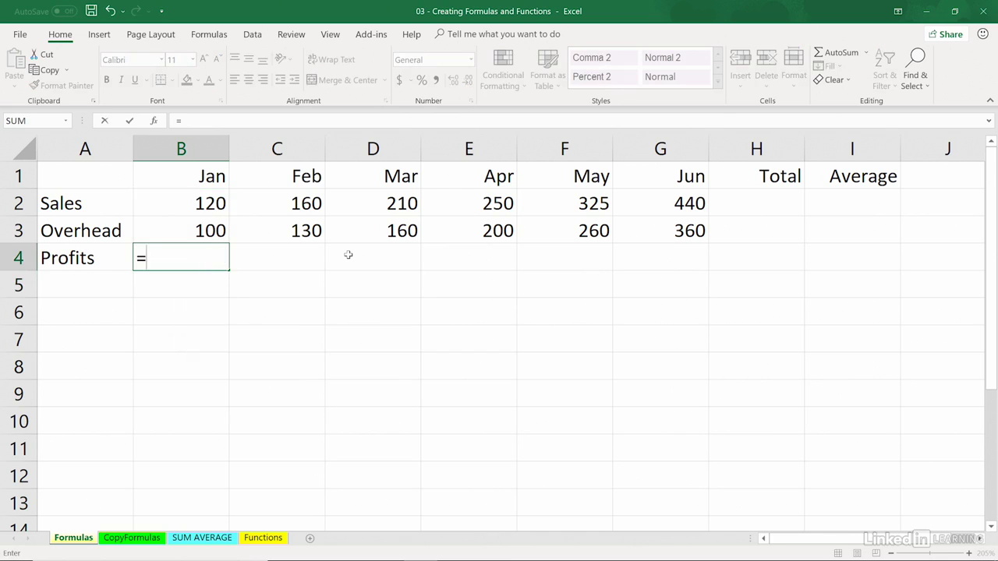
pyautogui.press('Up')
pyautogui.press('Up')
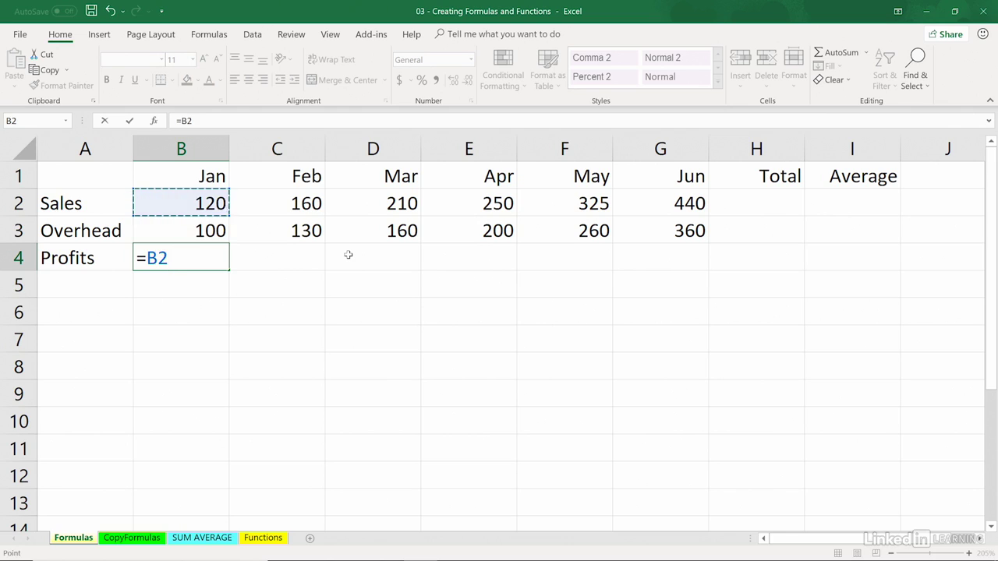
pyautogui.write('-')
pyautogui.press('Up')
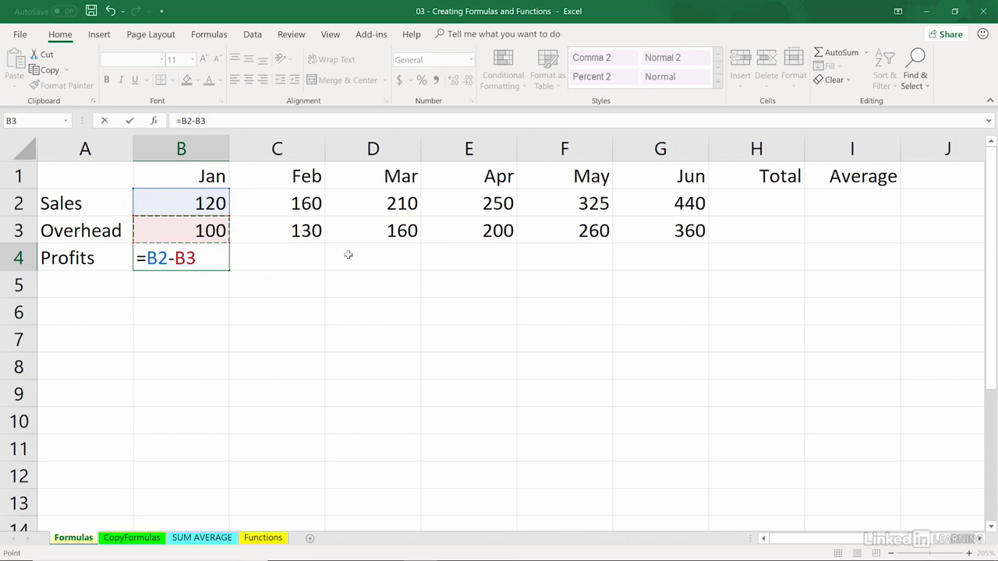
pyautogui.press('Return')
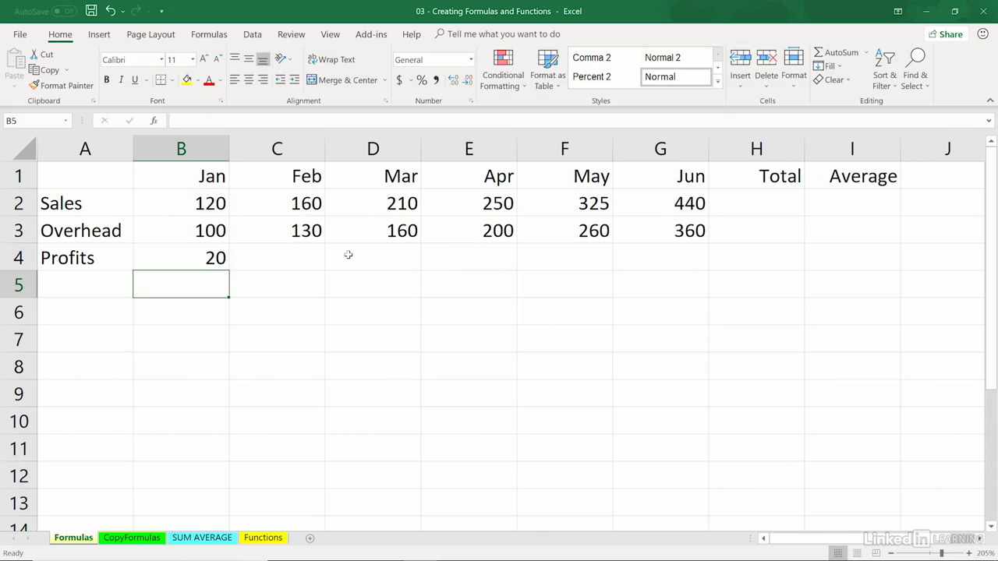
pyautogui.press('Up')
pyautogui.press('Delete')
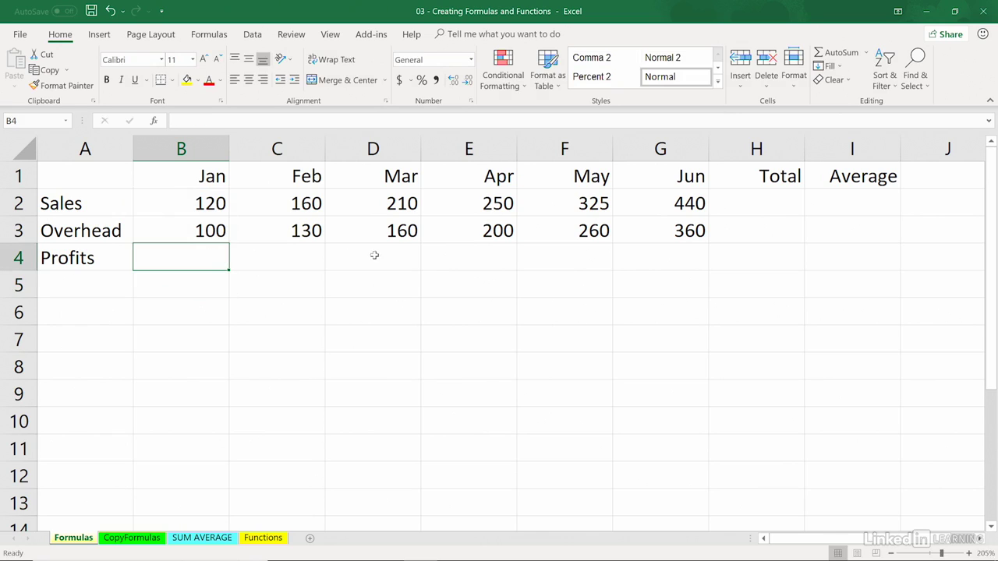
# Calculate January profits in cell B4 with =B2-B3 and check the cell's formula against its Overhead input.
pyautogui.write('=')
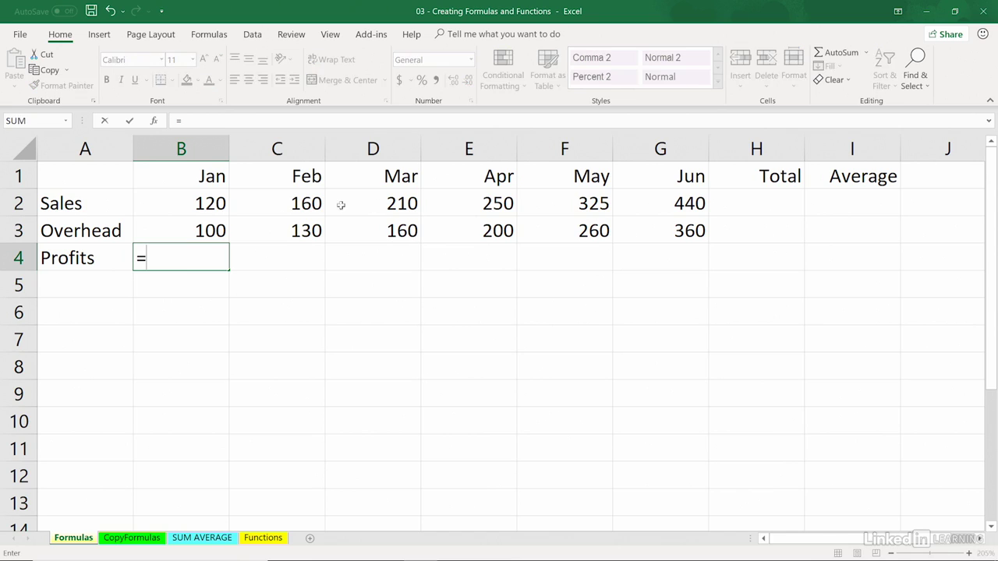
pyautogui.click(188, 201)
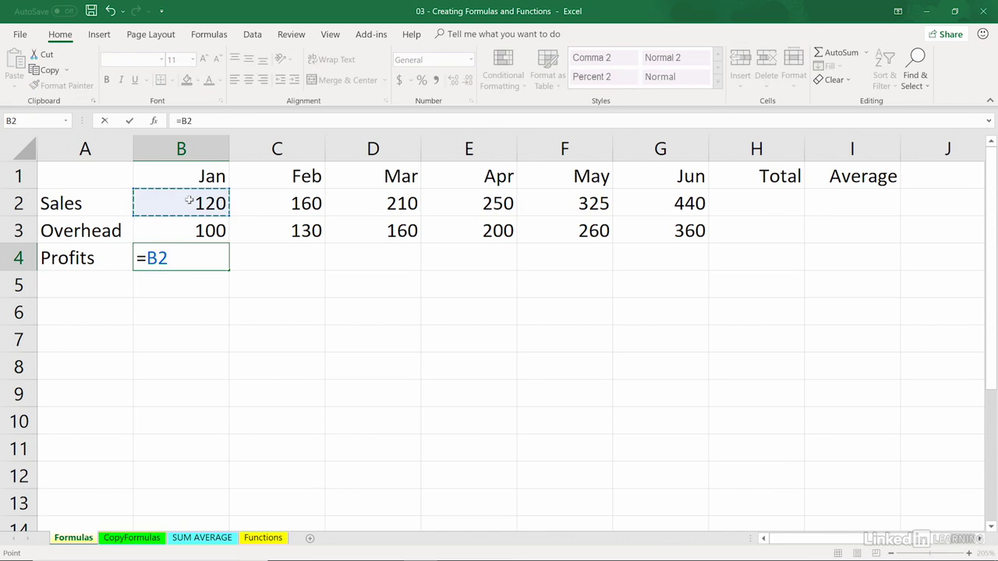
pyautogui.write('-')
pyautogui.click(198, 229)
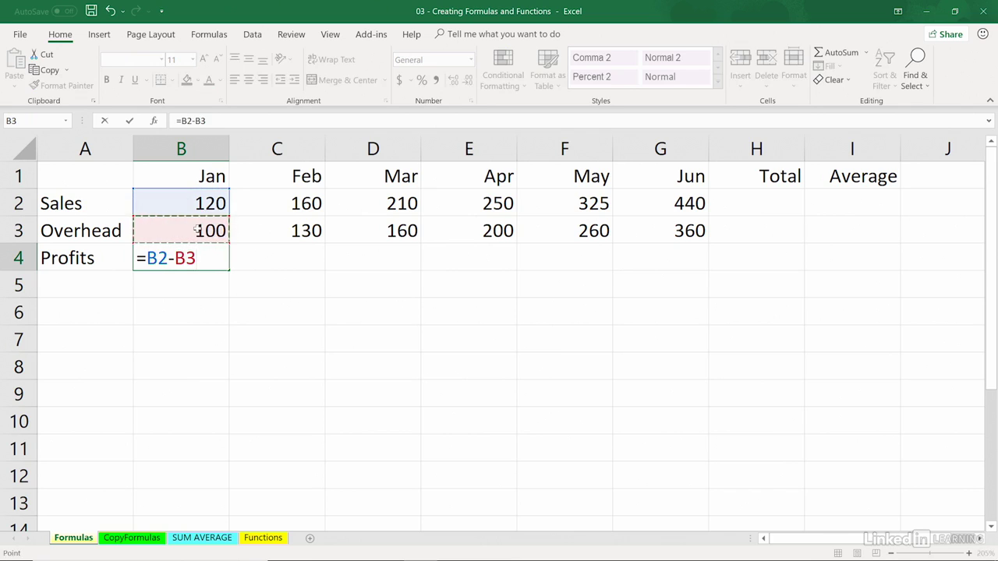
pyautogui.press('Return')
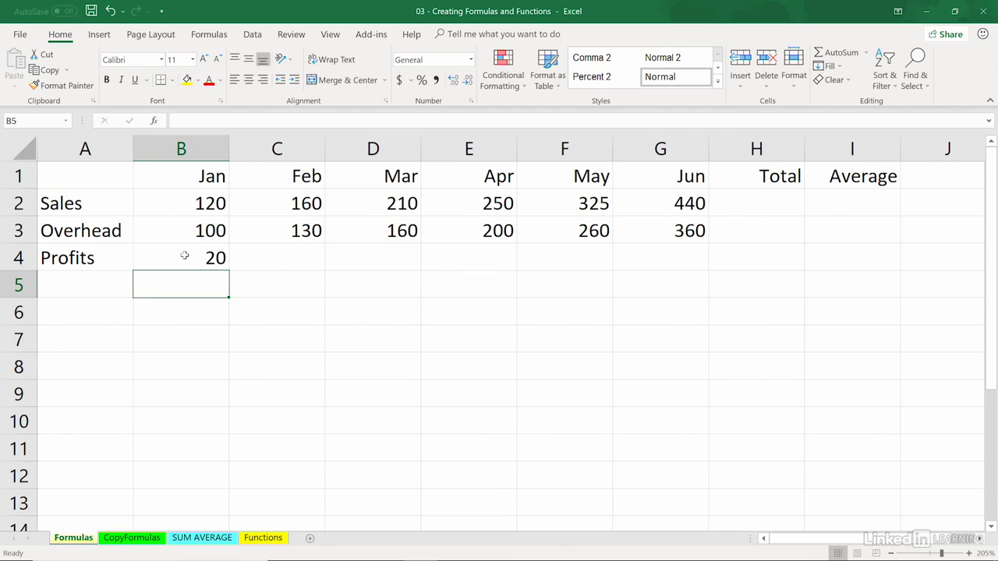
pyautogui.click(184, 255)
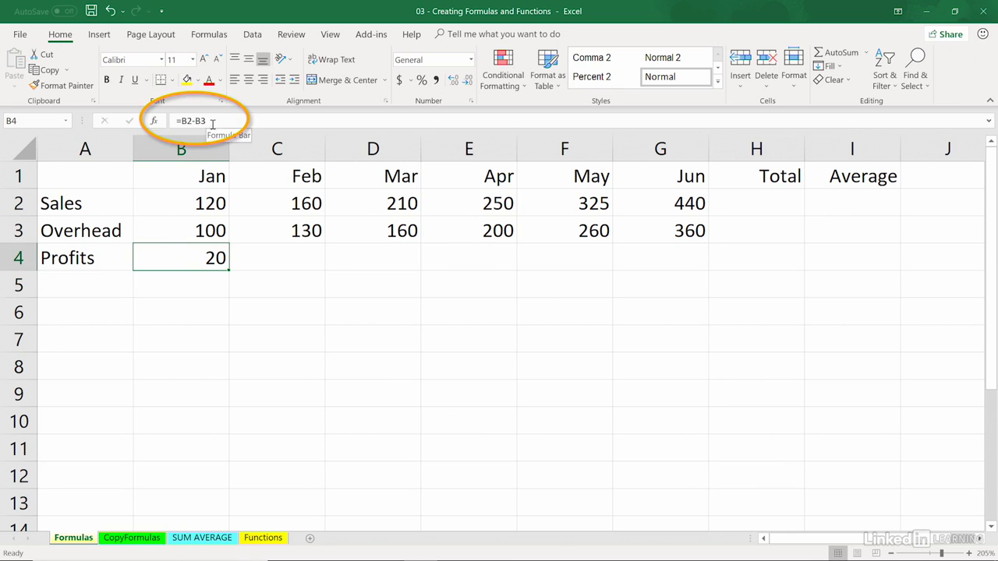
pyautogui.click(186, 230)
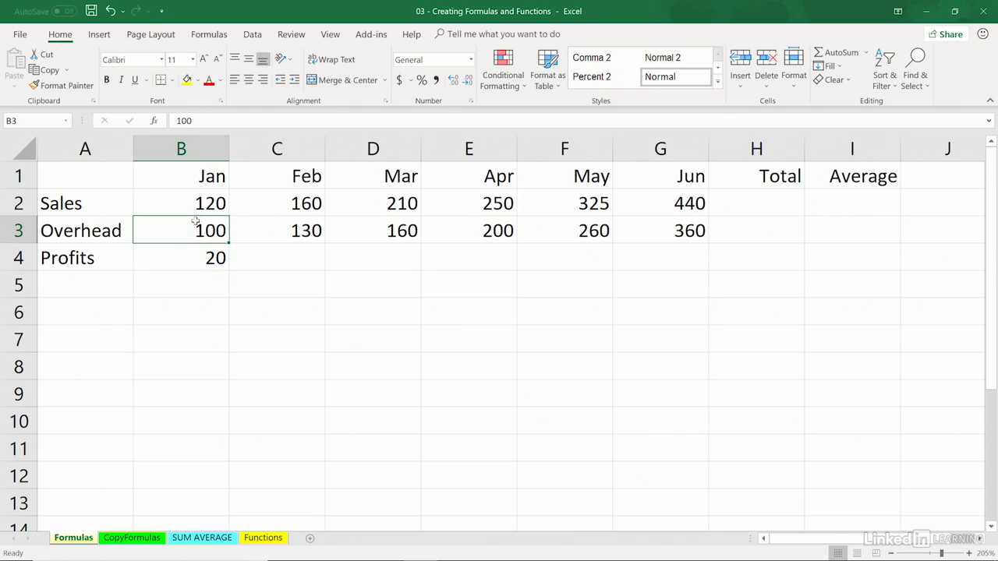
pyautogui.click(196, 257)
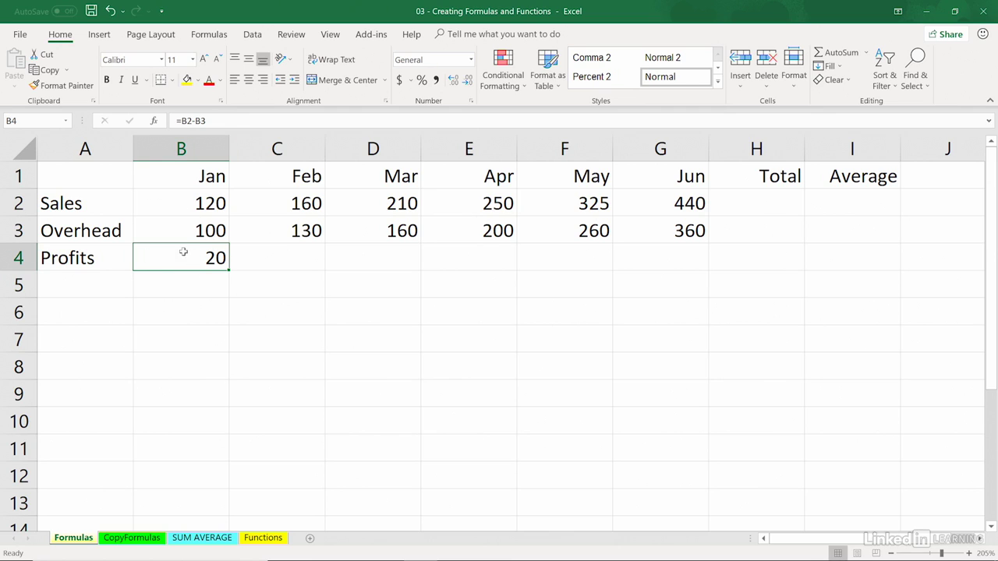
pyautogui.click(745, 203)
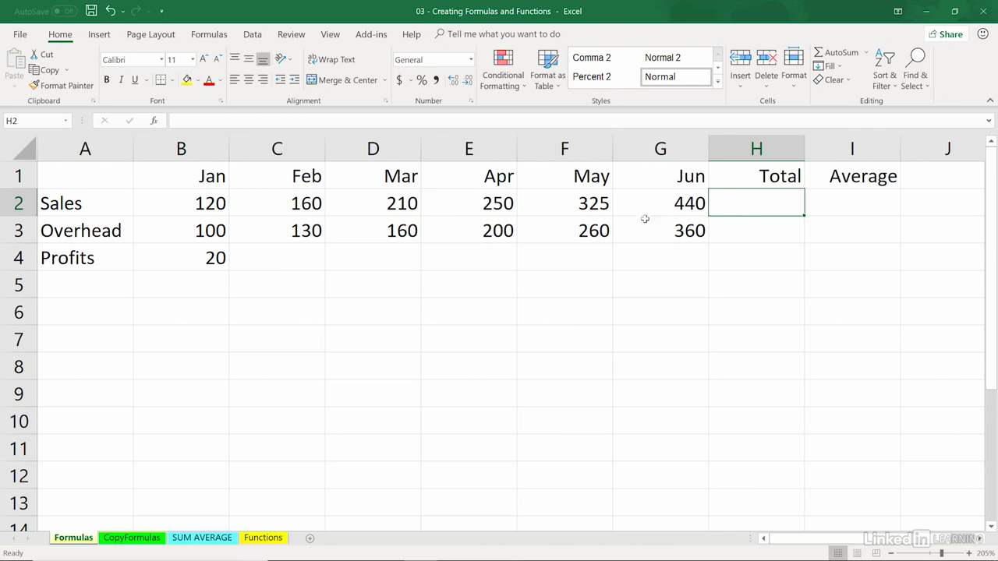
pyautogui.write('=')
pyautogui.click(199, 201)
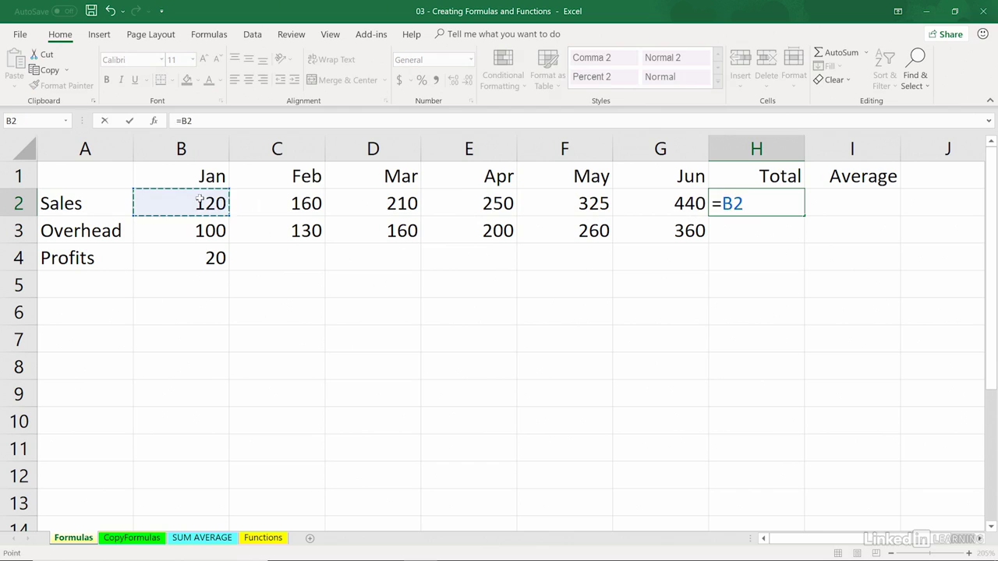
pyautogui.write('+')
pyautogui.click(291, 203)
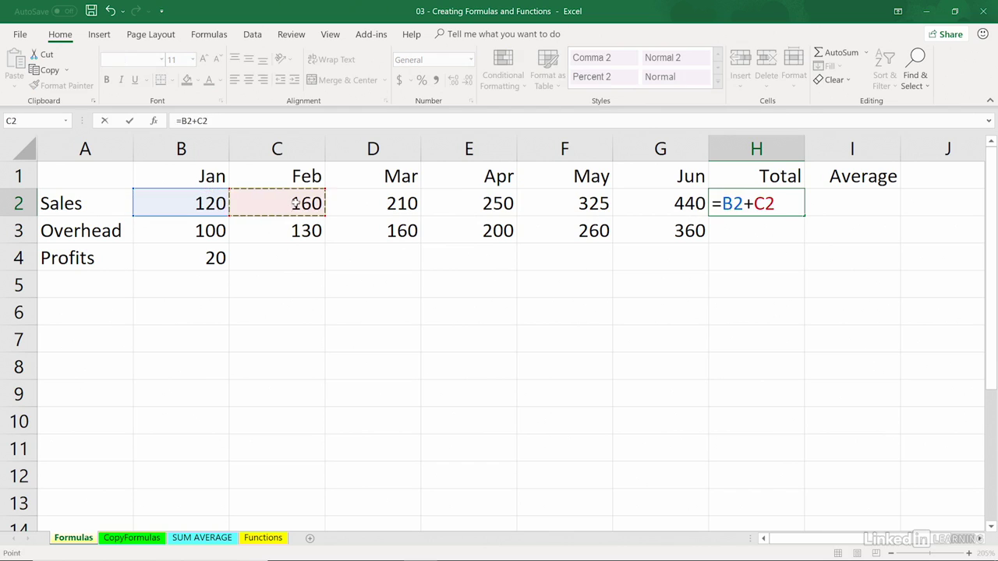
pyautogui.write('+')
pyautogui.click(357, 205)
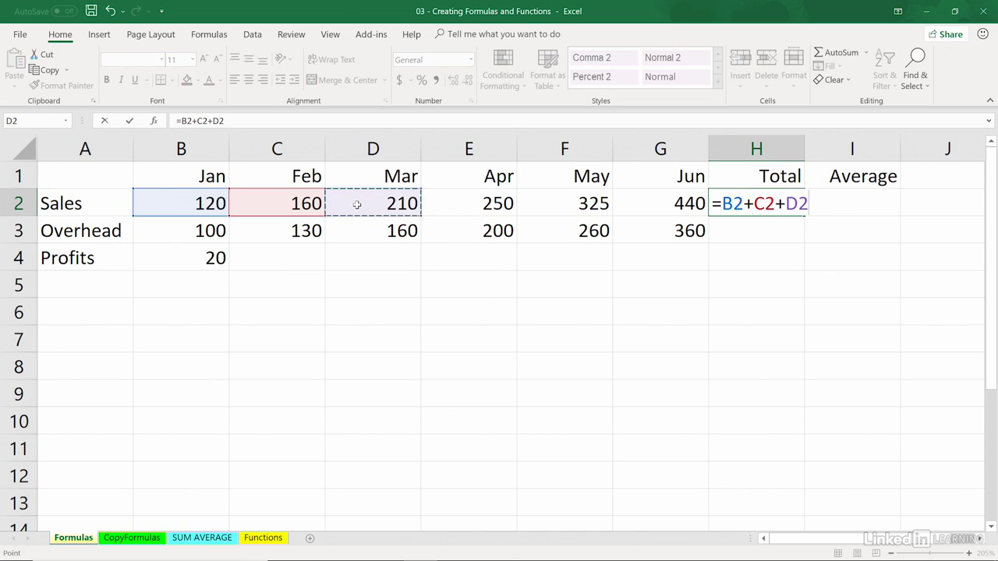
pyautogui.press('Escape')
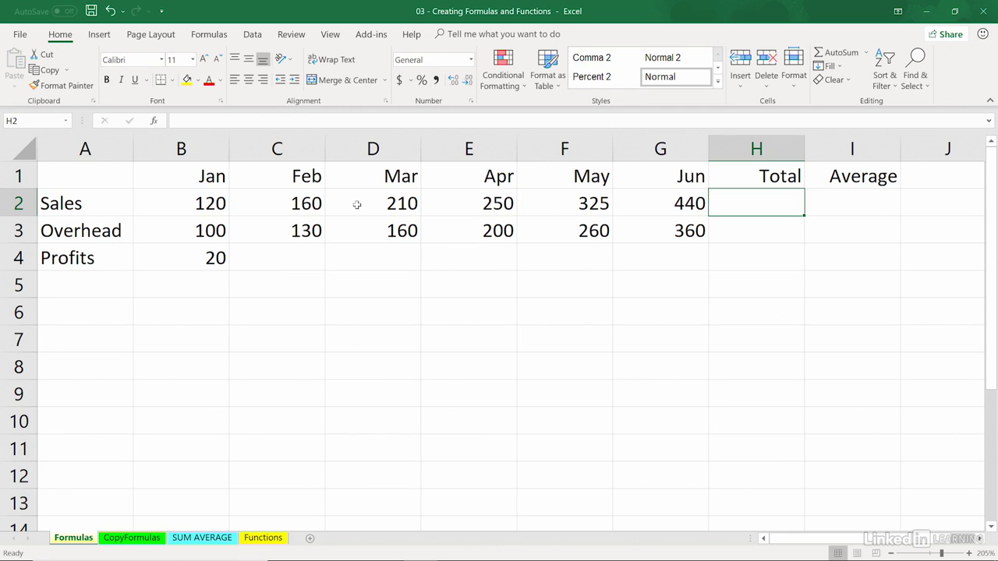
pyautogui.click(212, 36)
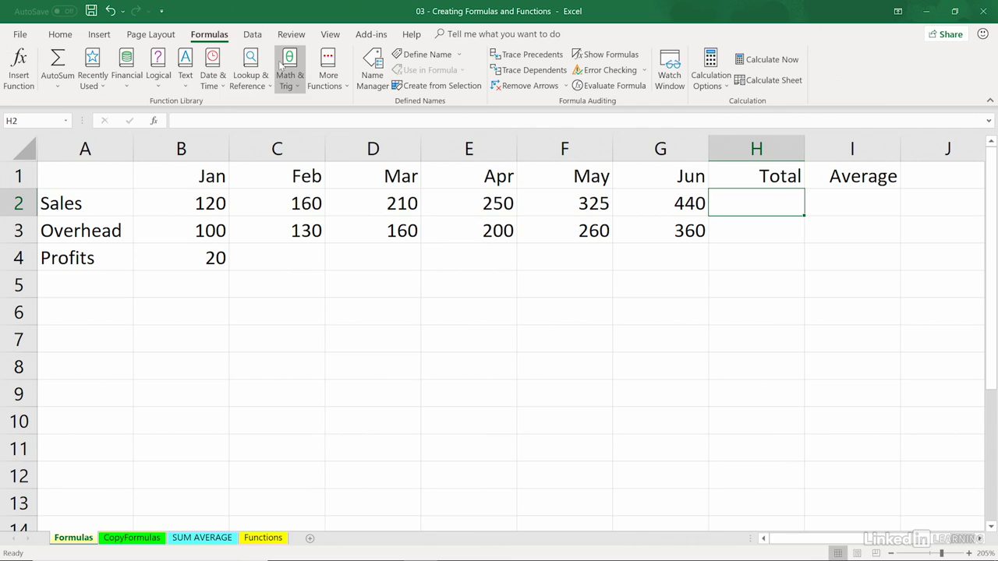
pyautogui.click(327, 67)
pyautogui.moveTo(337, 99)
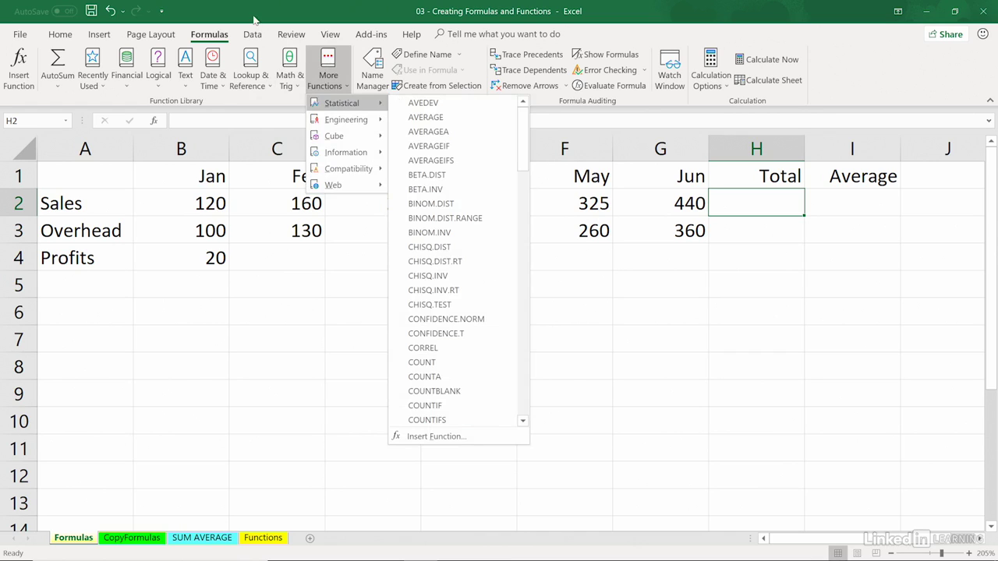
pyautogui.press('Escape')
pyautogui.press('Escape')
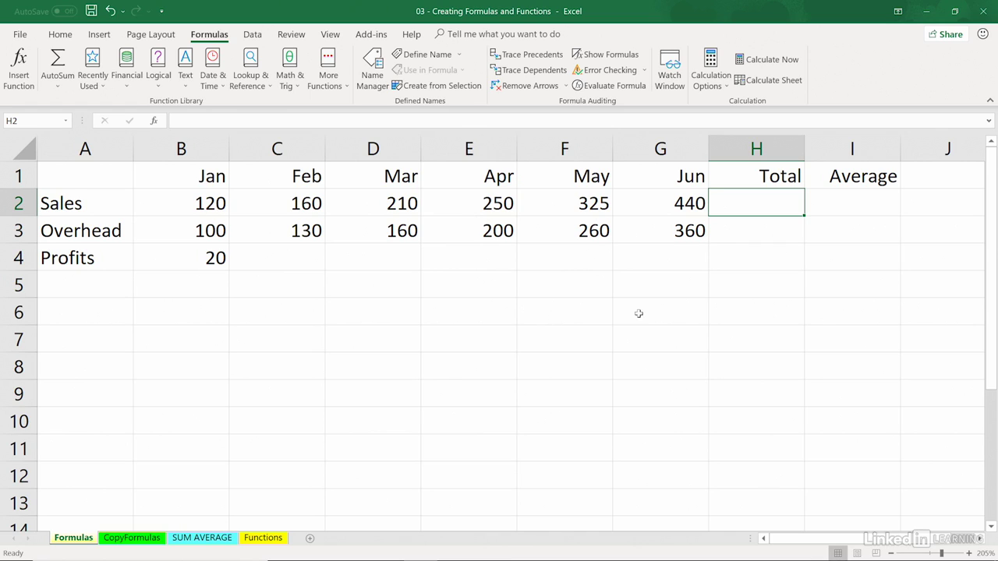
# Total the January to June sales in cell H2 with the SUM function over B2:G2.
pyautogui.write('=')
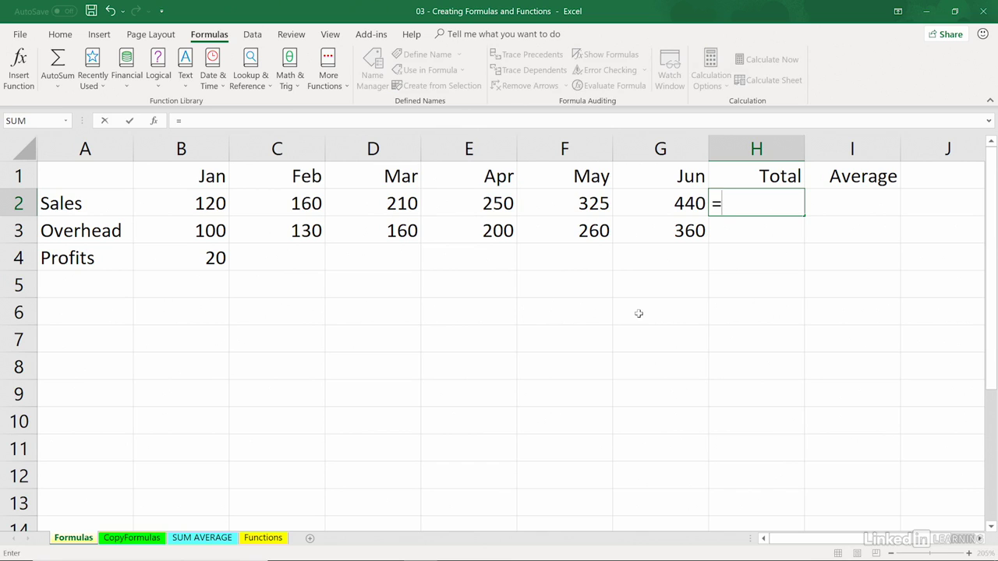
pyautogui.write('sum')
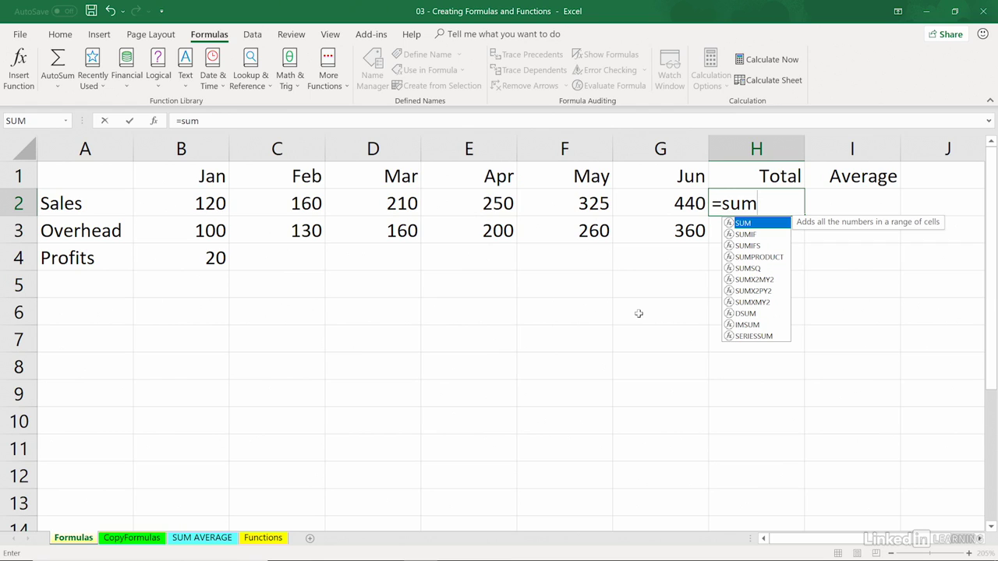
pyautogui.write('(')
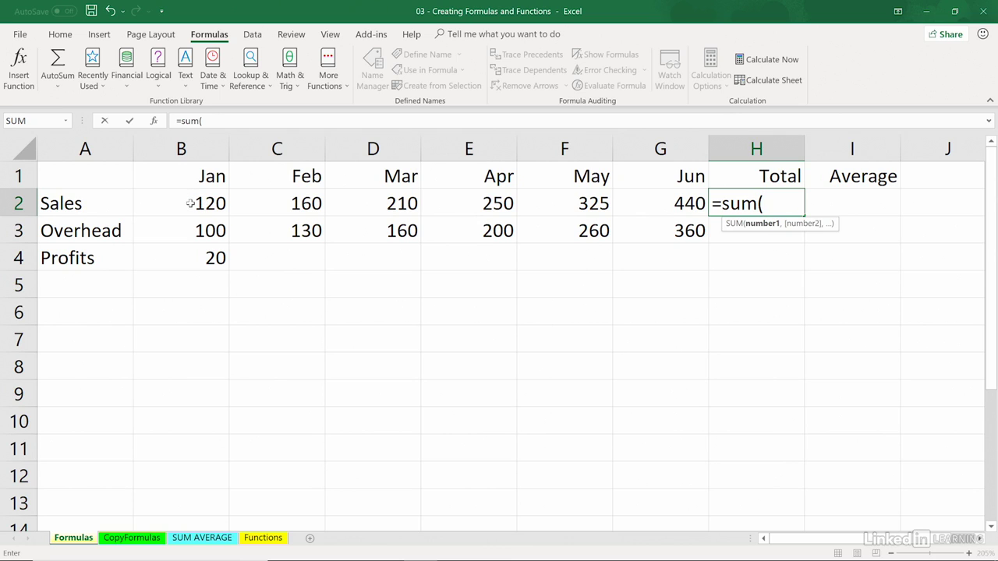
pyautogui.moveTo(190, 203); pyautogui.dragTo(631, 198)
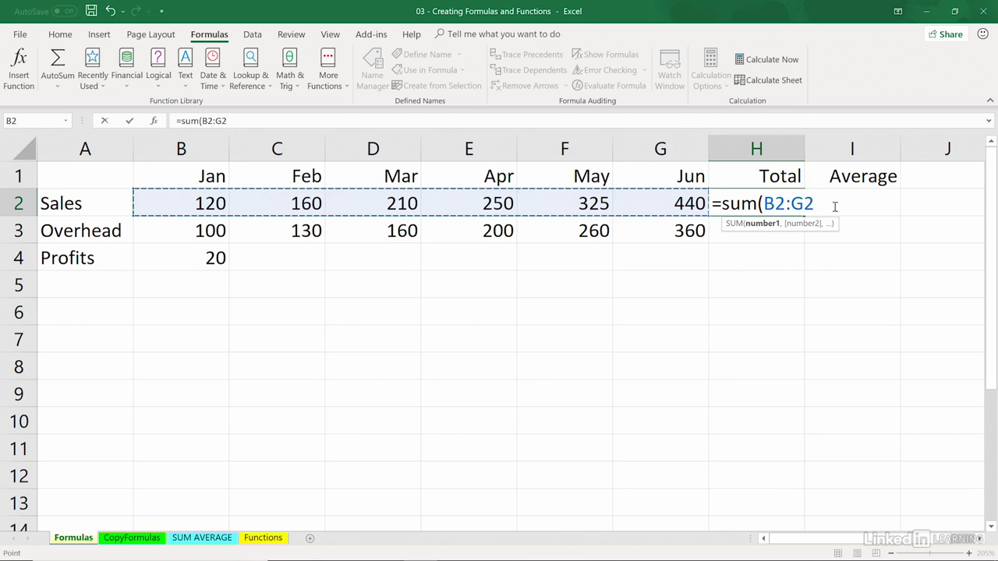
pyautogui.press('Return')
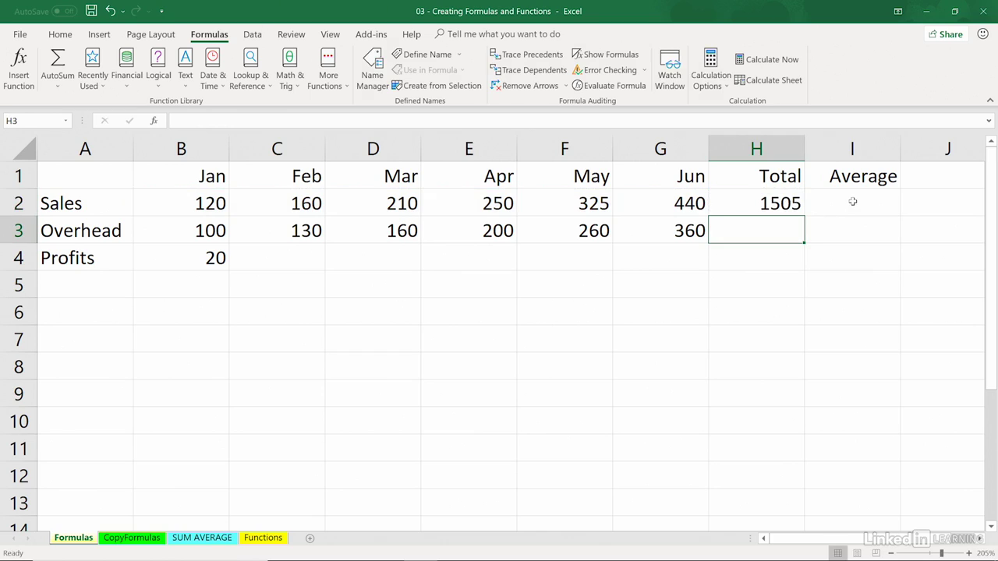
# Calculate the average monthly sales in cell I2 by dividing the sales total by six with =H2/6.
pyautogui.click(852, 201)
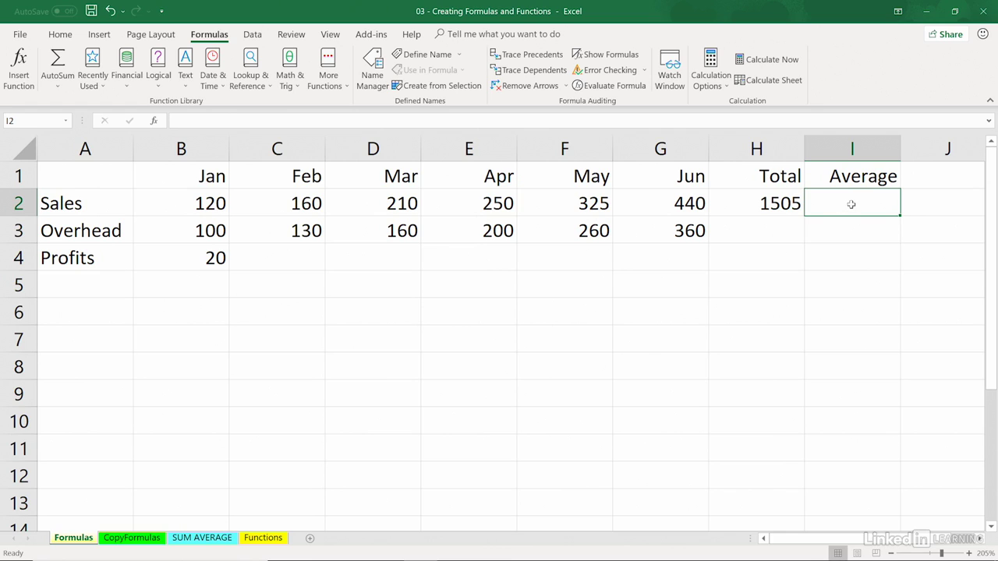
pyautogui.click(771, 200)
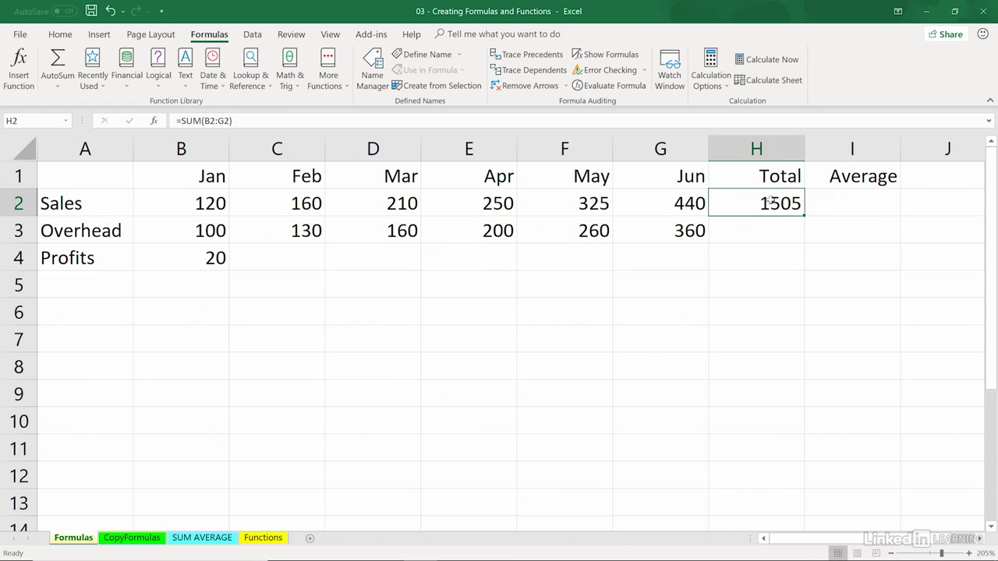
pyautogui.click(831, 200)
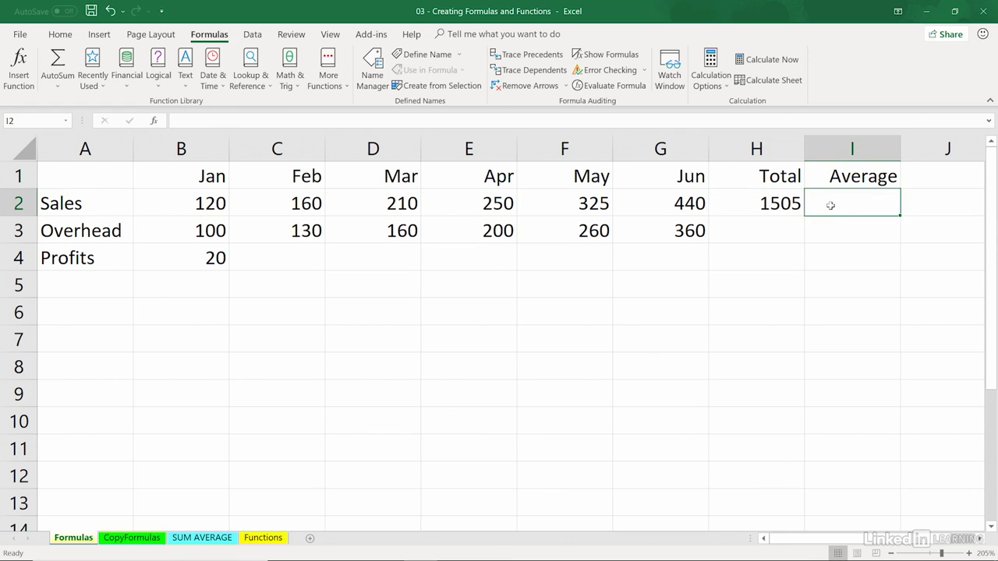
pyautogui.write('=')
pyautogui.click(771, 202)
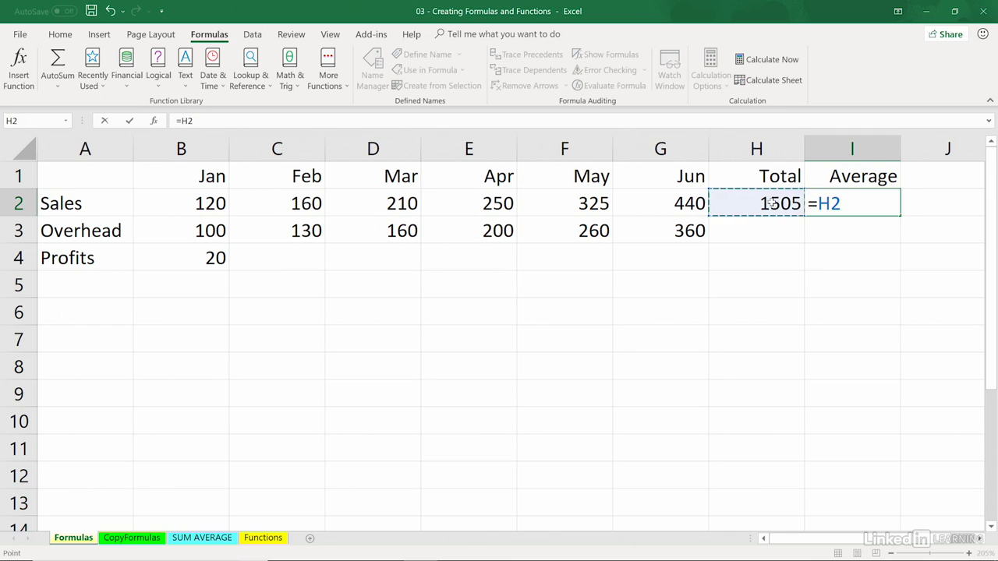
pyautogui.write('/')
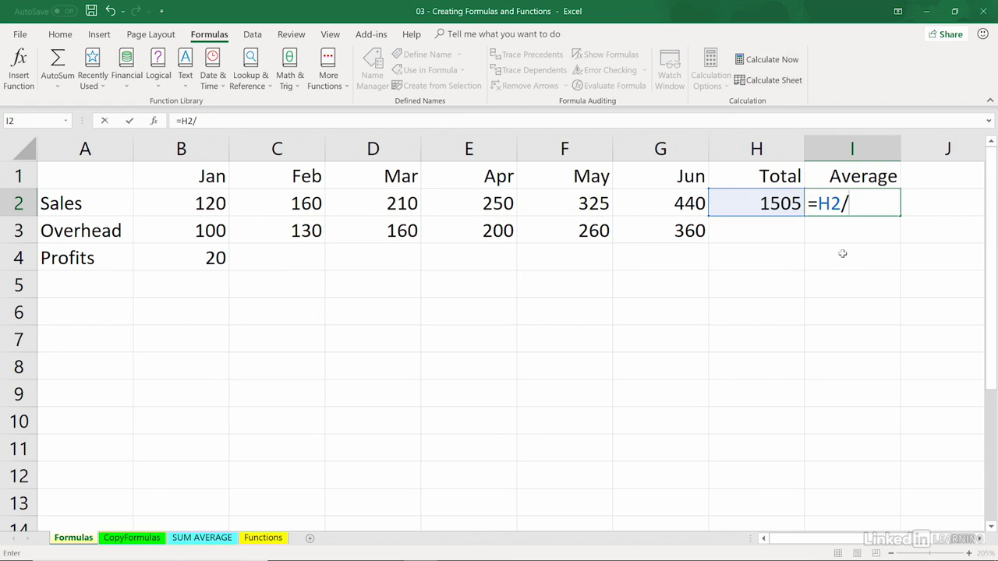
pyautogui.write('6')
pyautogui.press('Return')
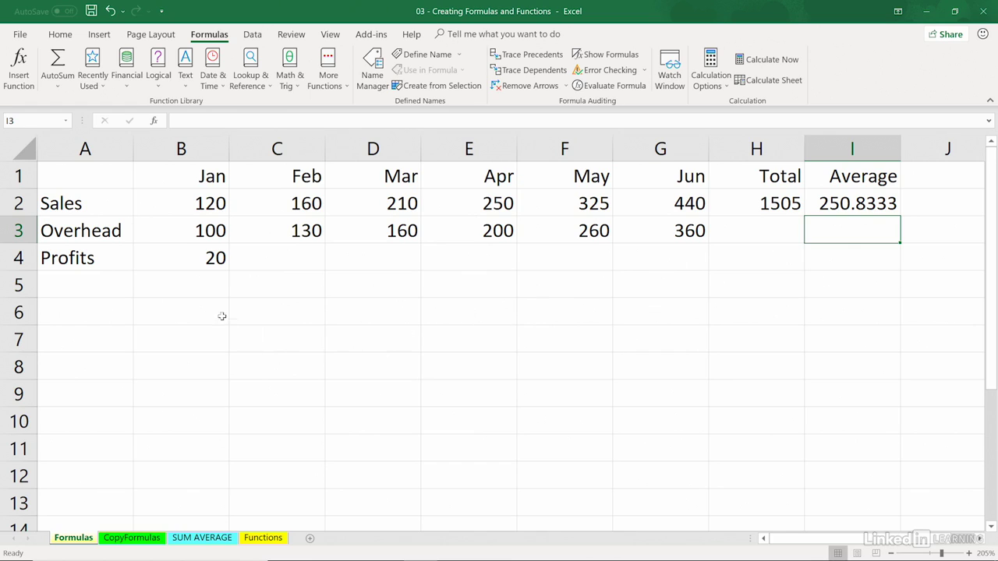
# Change the January Sales value in cell B2 to 125.
pyautogui.click(201, 204)
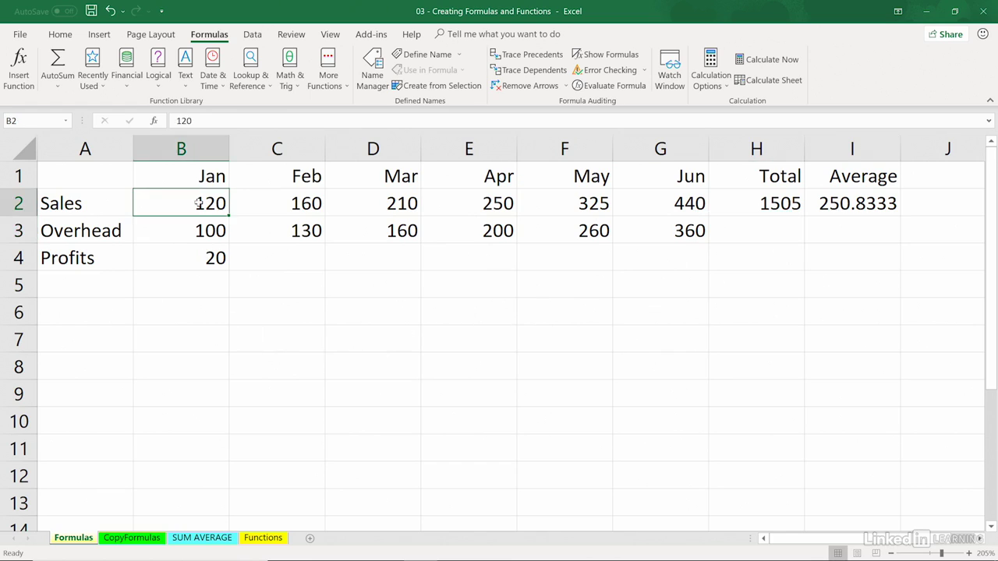
pyautogui.write('125')
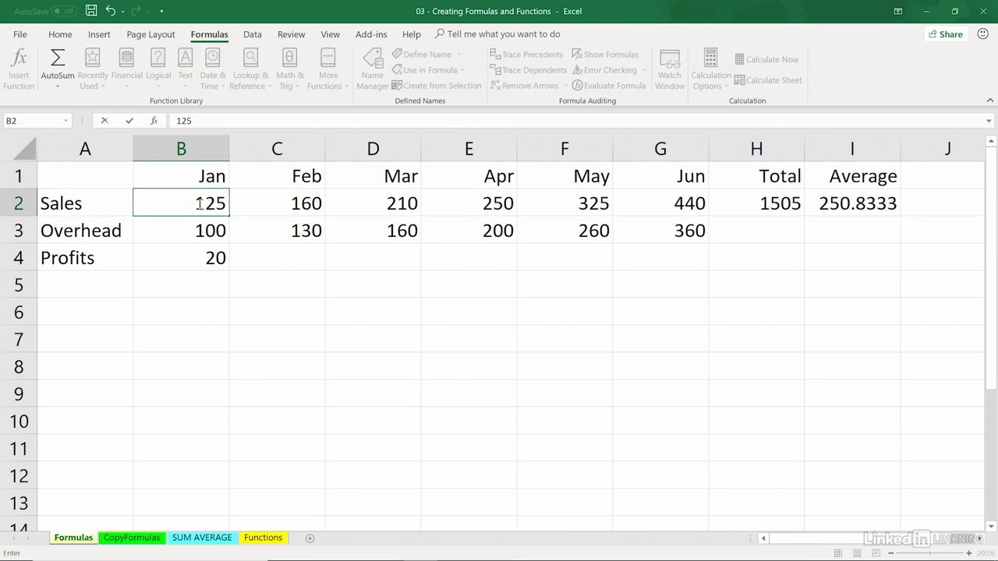
pyautogui.click(207, 254)
pyautogui.press('Return')
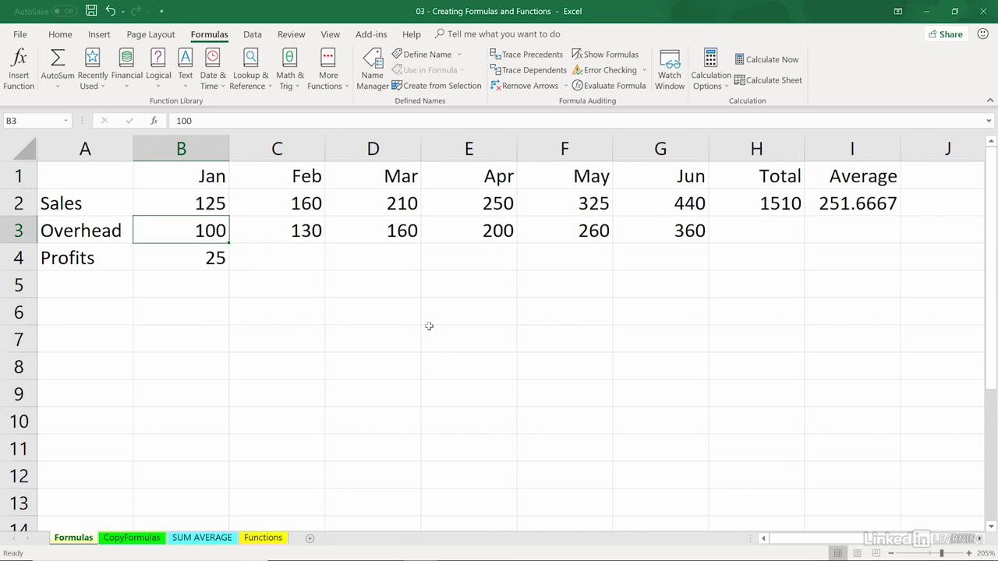
# Change the January Overhead value in cell B3 to 130.
pyautogui.press('F2')
pyautogui.press('BackSpace')
pyautogui.press('BackSpace')
pyautogui.write('30')
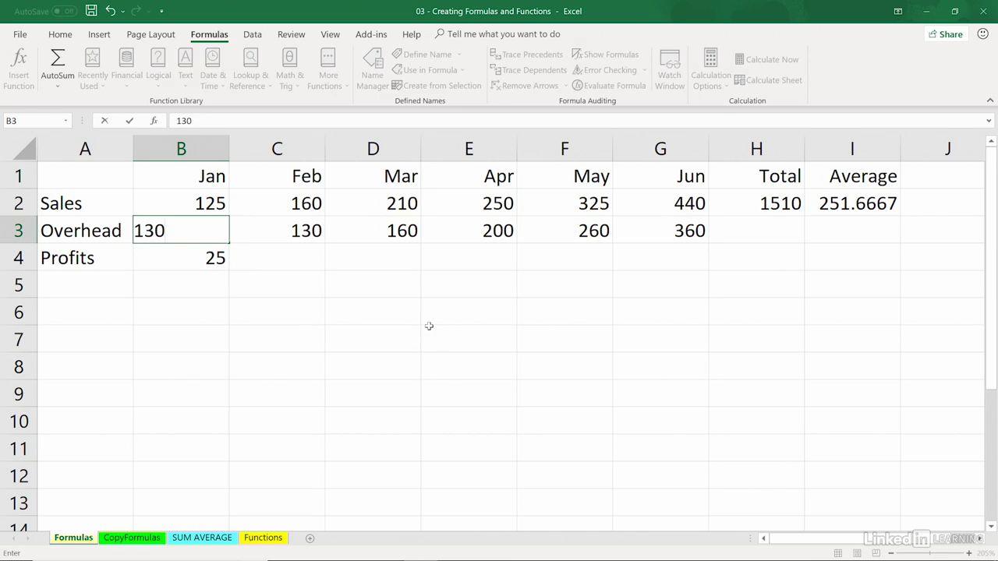
pyautogui.press('Return')
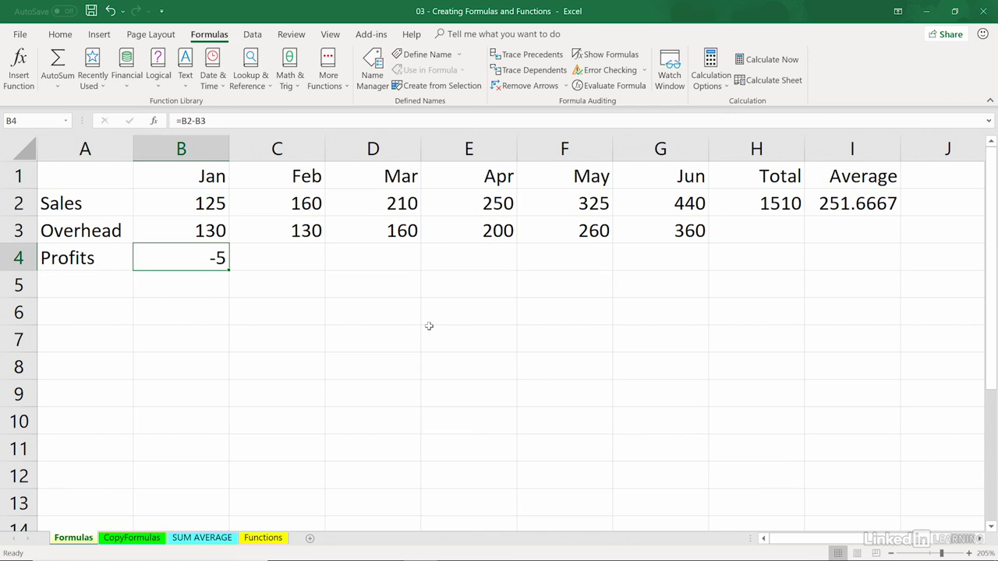